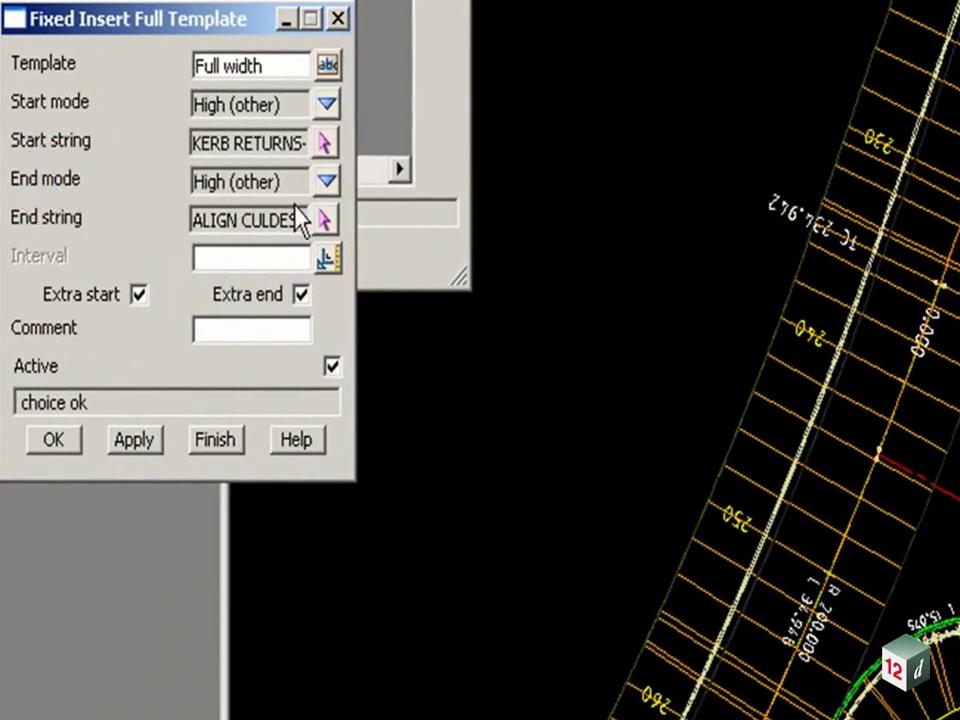
Set the insert's Start mode to Typed, picking chainage 8.0841 from the plan
left_click(327, 105)
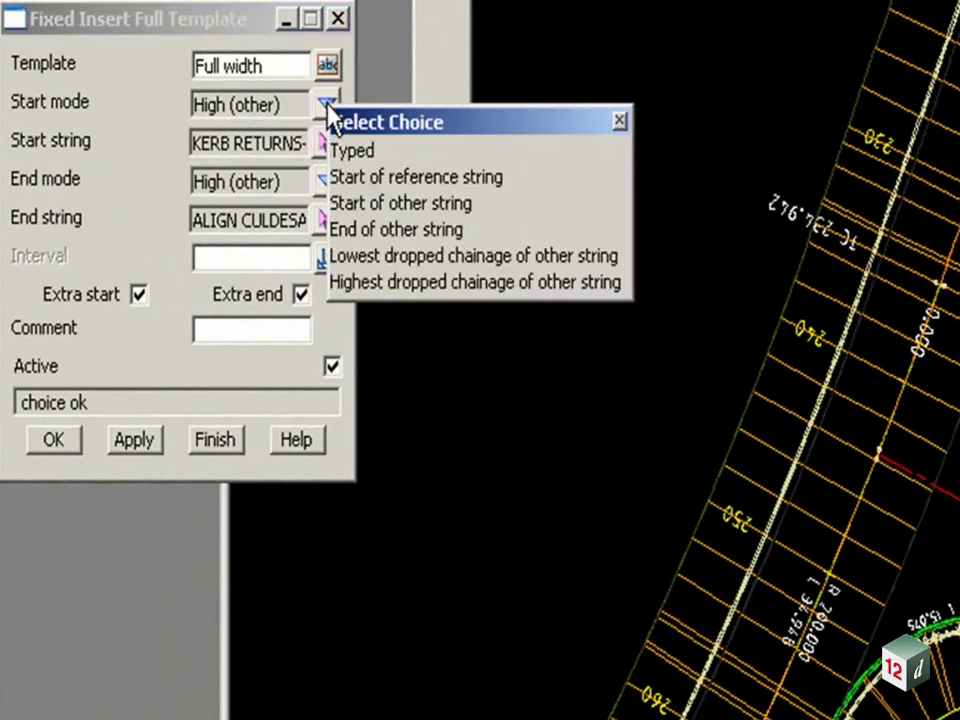
left_click(355, 154)
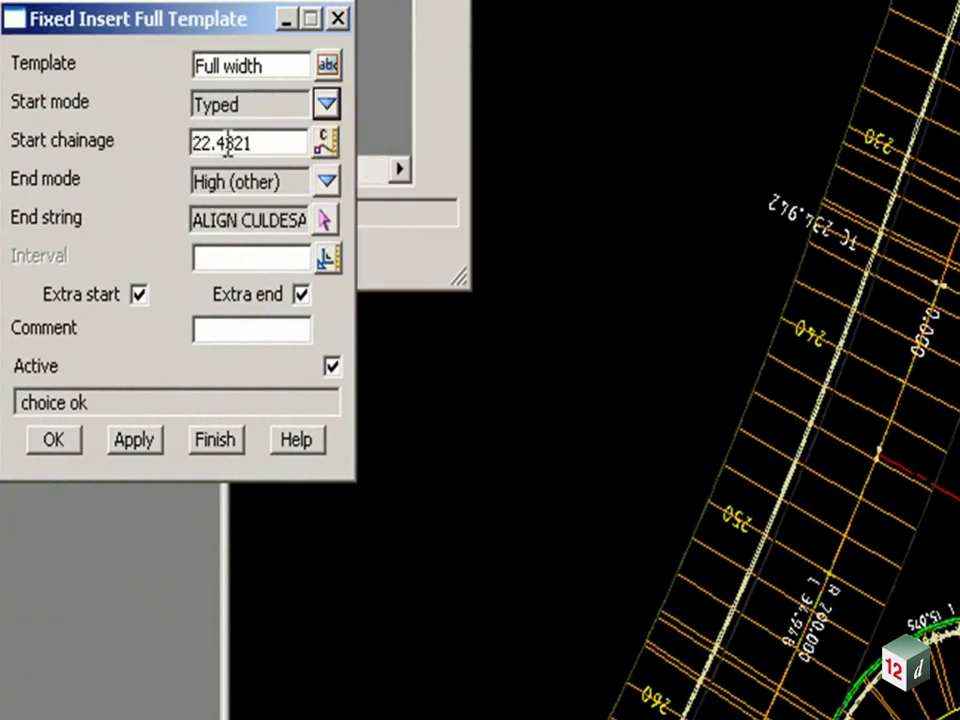
left_click_drag(244, 143, 189, 150)
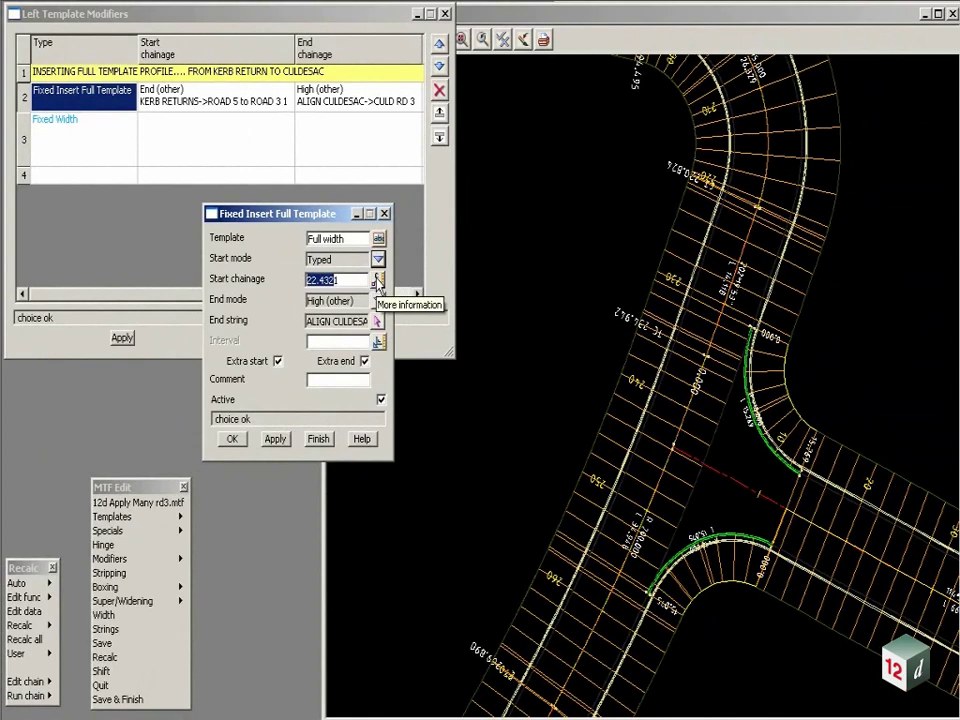
left_click(378, 284)
left_click(708, 425)
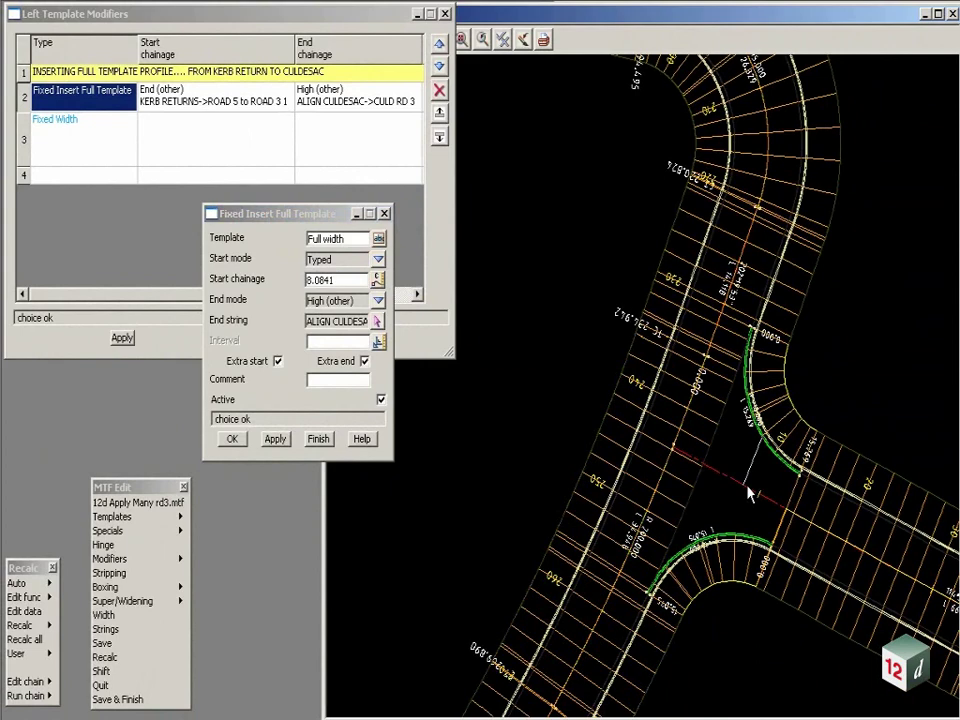
Apply the typed-chainage insert and Left Template Modifiers, then recalculate the road templates
left_click(273, 440)
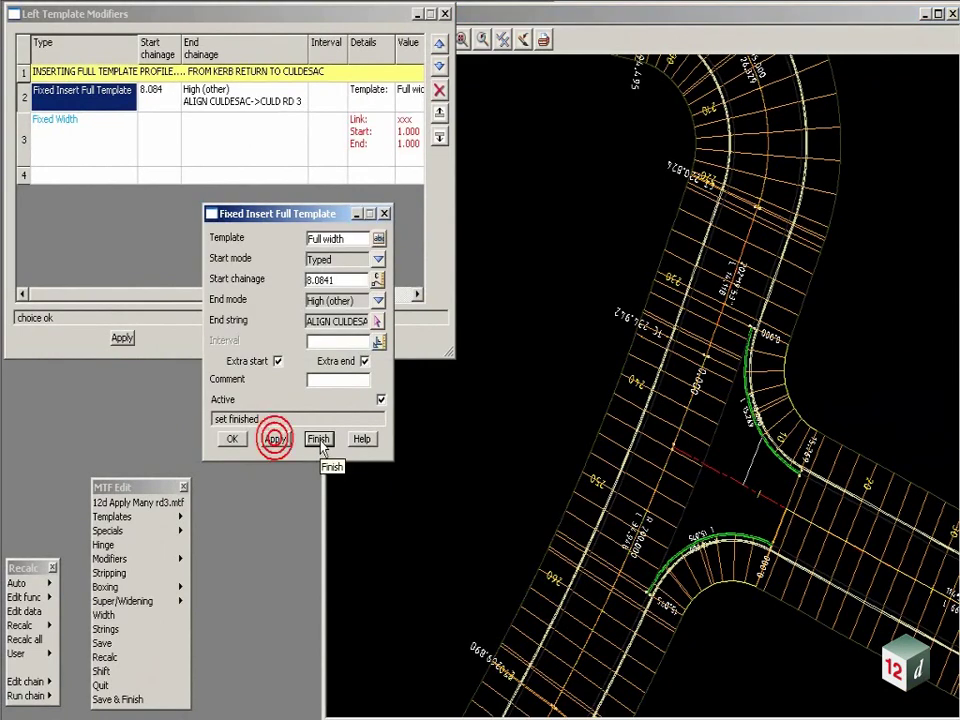
left_click(122, 339)
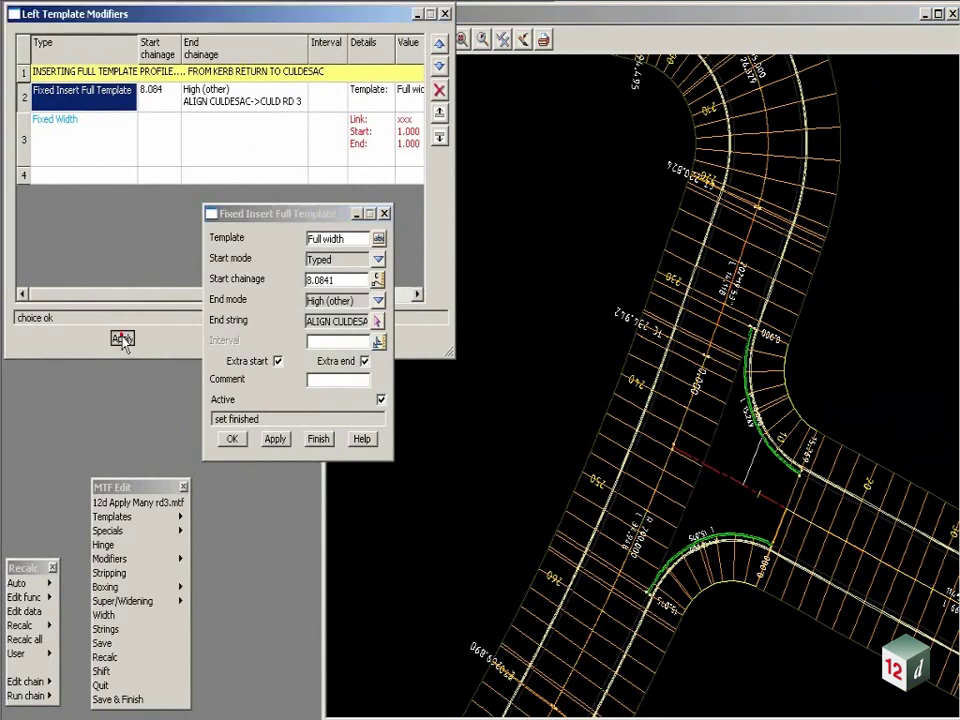
left_click(118, 659)
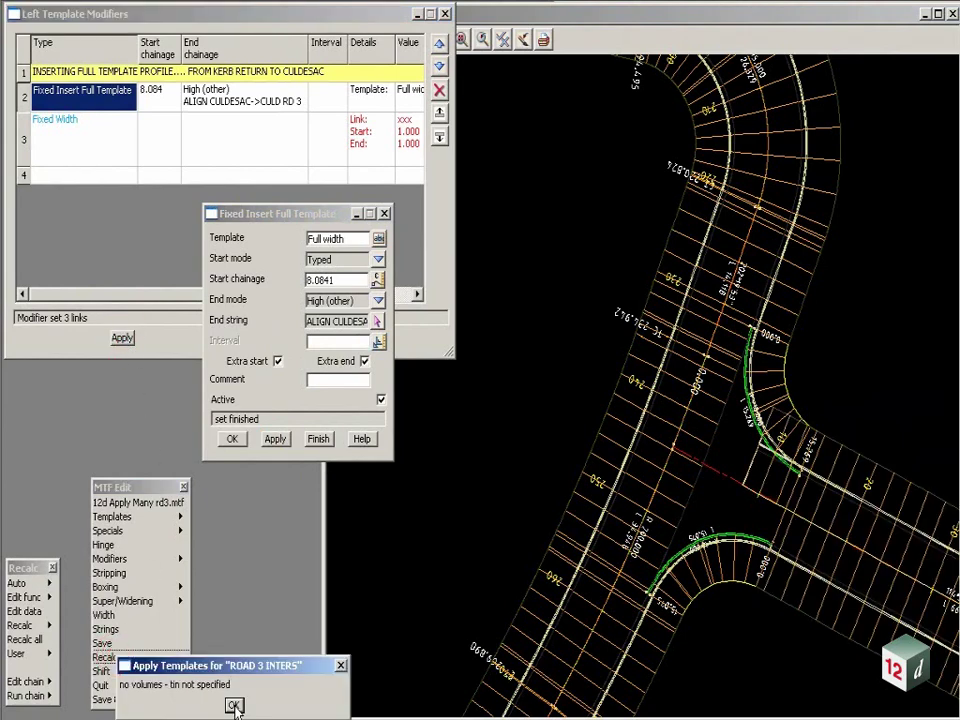
left_click(234, 706)
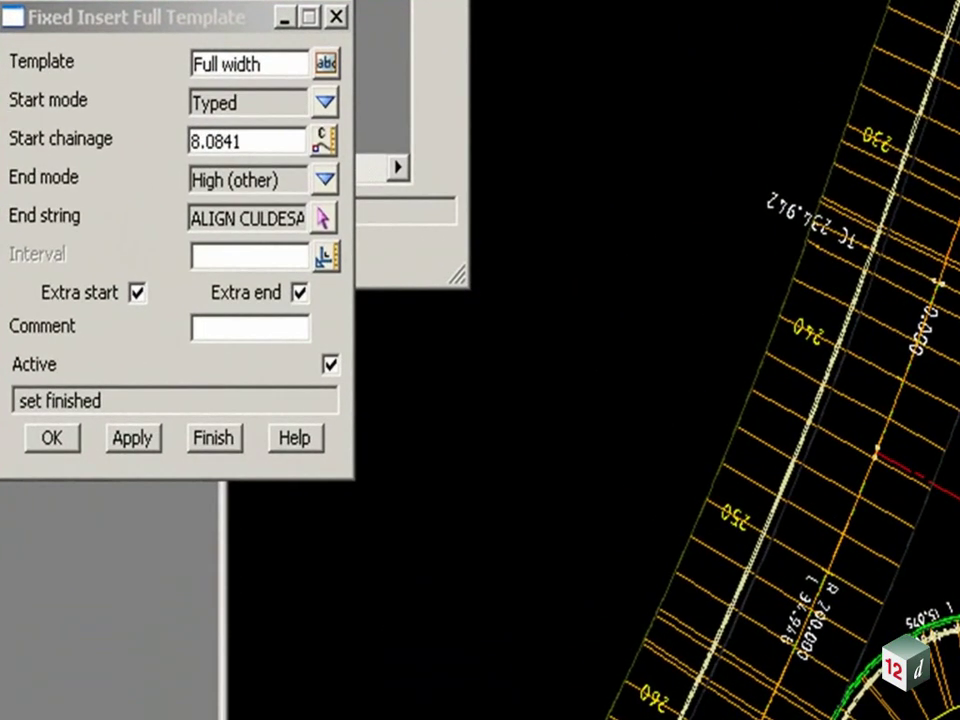
Change the insert's Start mode to Start of reference string
left_click(324, 103)
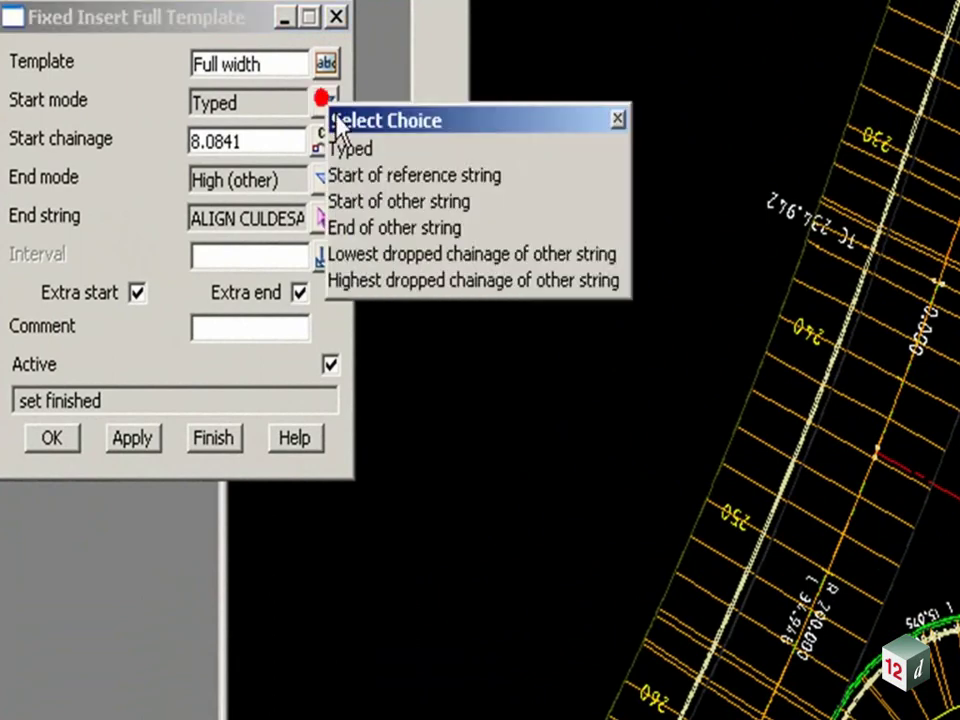
left_click(411, 179)
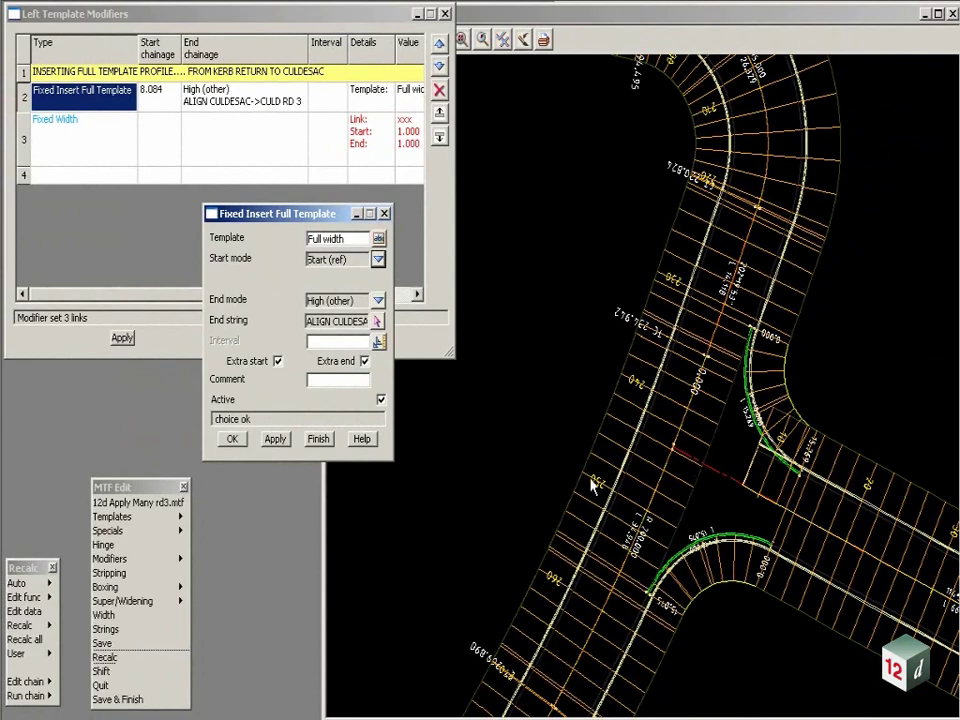
Apply the Start (ref) insert and modifier set, then recalculate the road templates
left_click(275, 437)
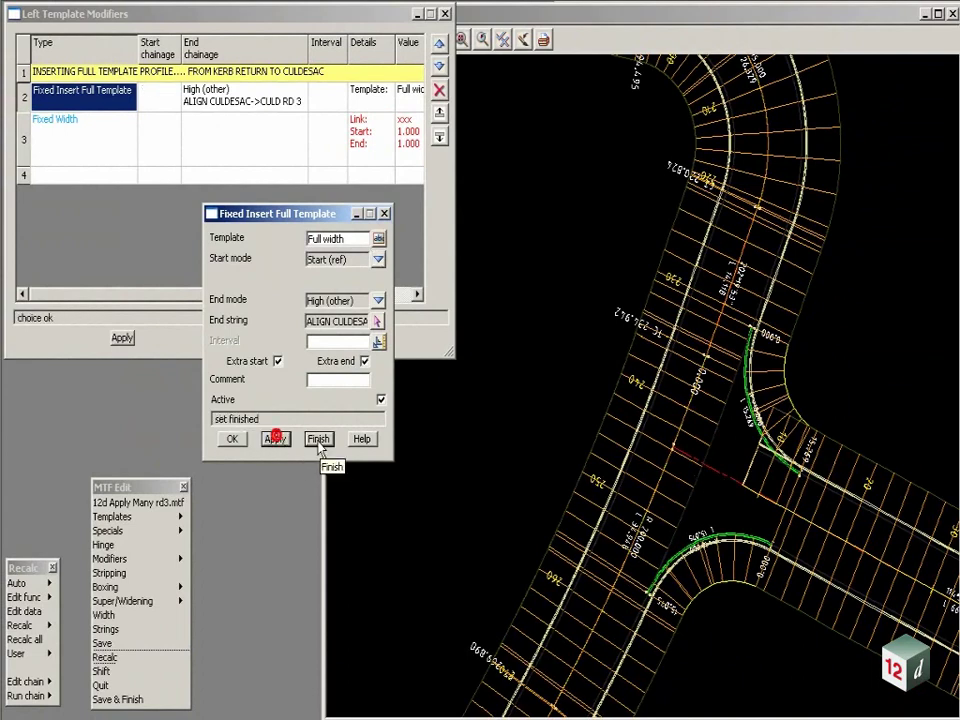
left_click(121, 338)
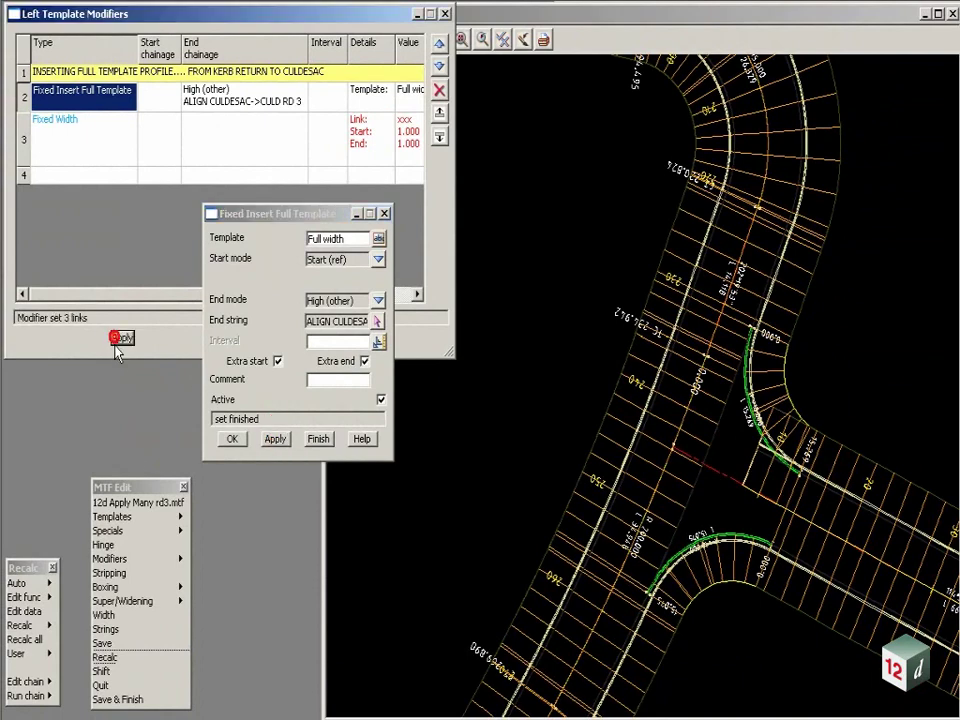
left_click(106, 664)
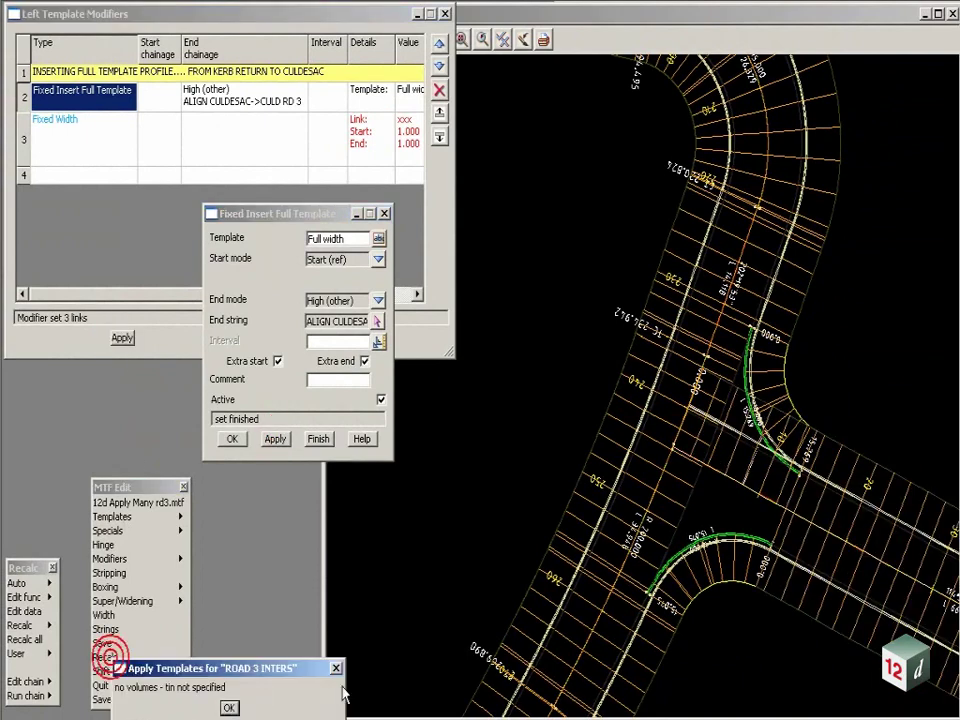
left_click(693, 422)
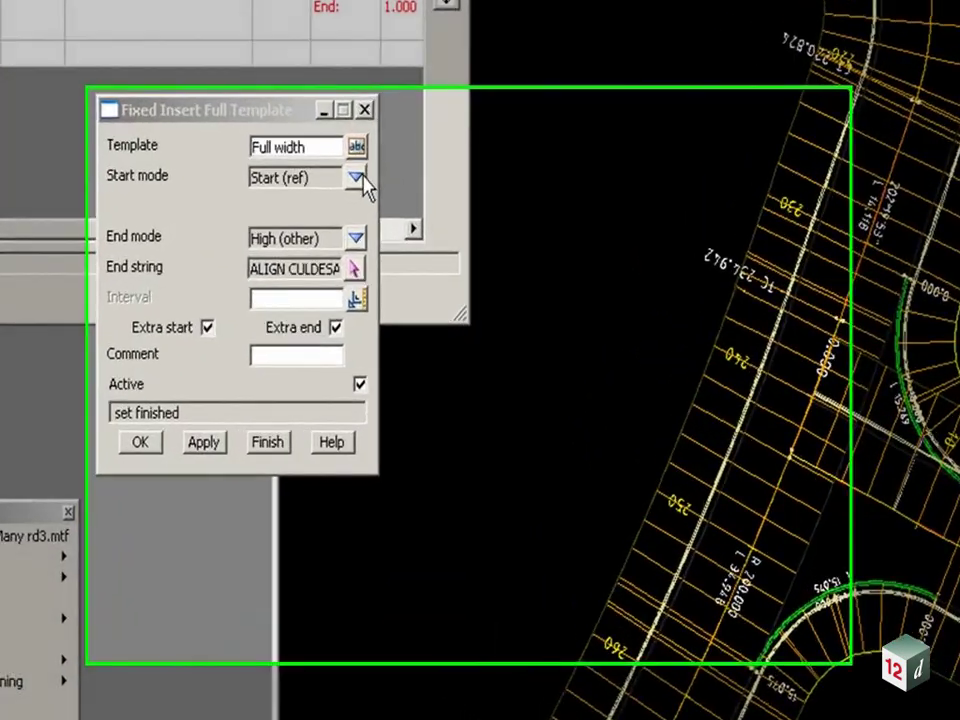
Set Start mode to End of other string using the upper kerb return arc, and apply it
left_click(378, 259)
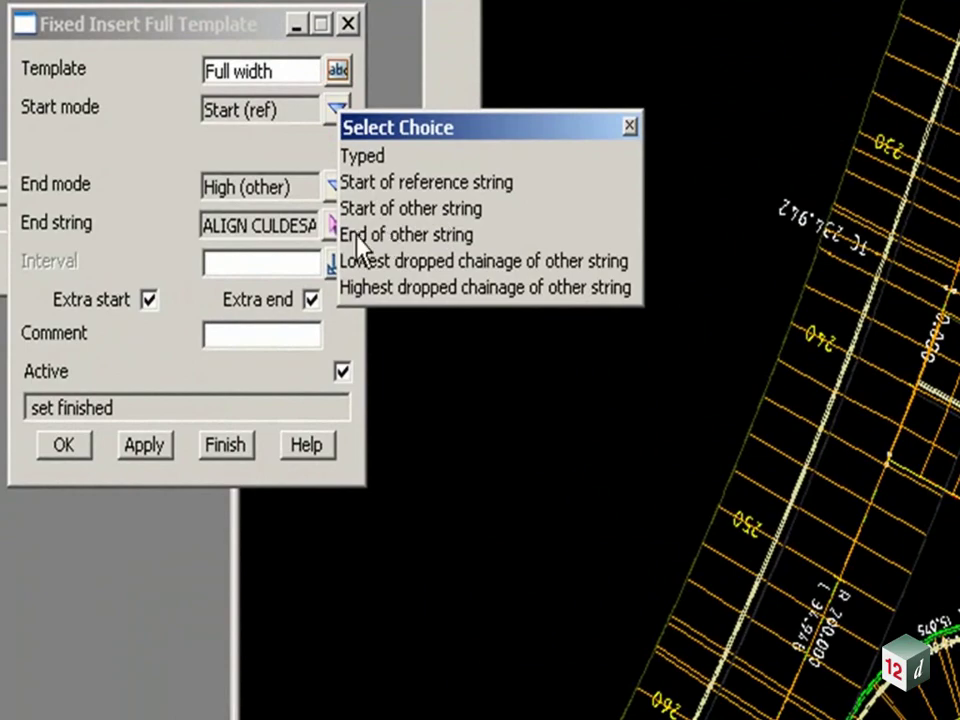
left_click(410, 240)
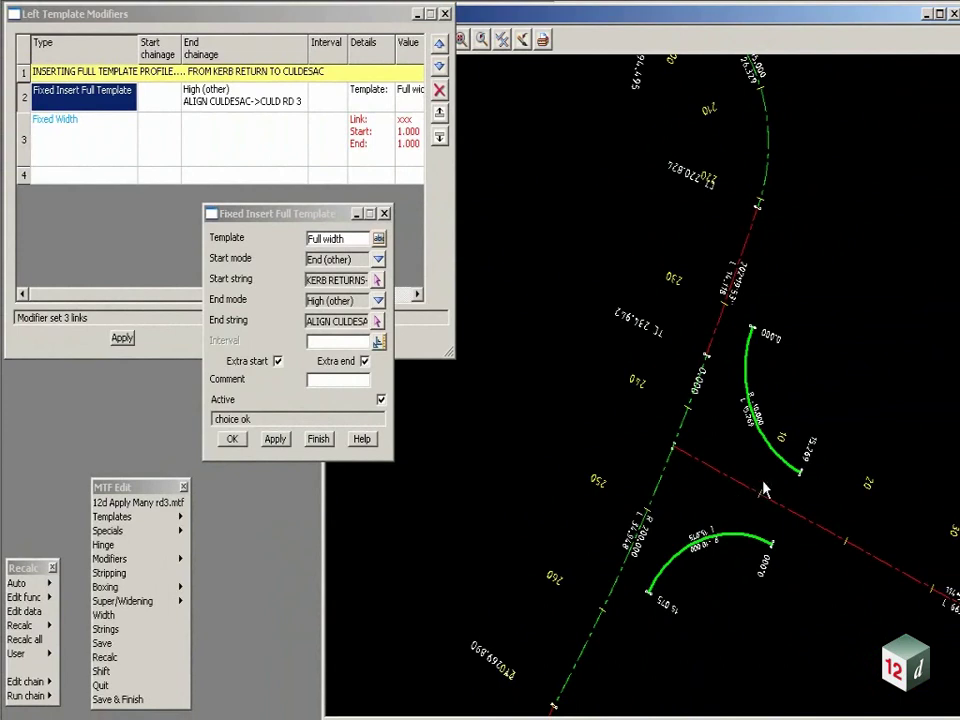
left_click(748, 390)
left_click(274, 439)
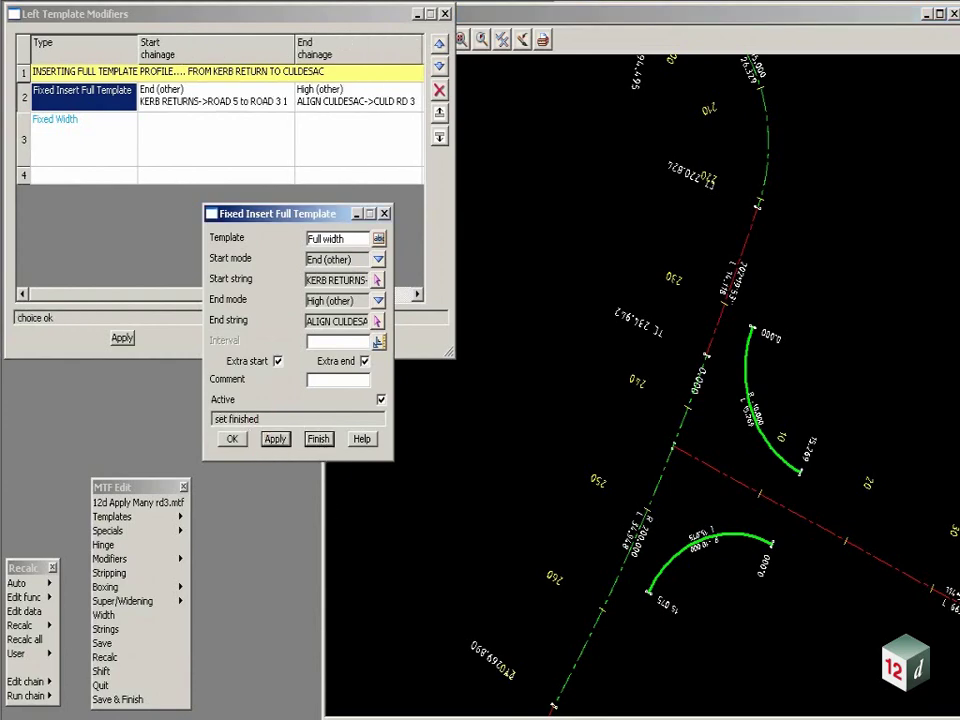
Apply the kerb-return modifier set, recalculate, and reopen the Start mode choices
left_click(120, 338)
left_click(105, 657)
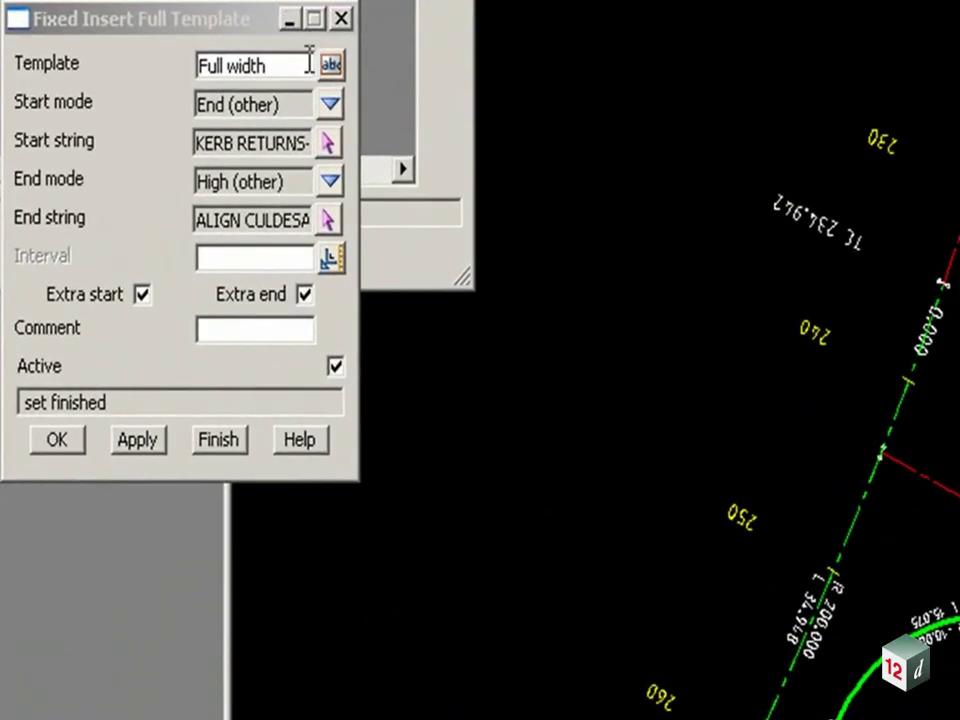
left_click(329, 105)
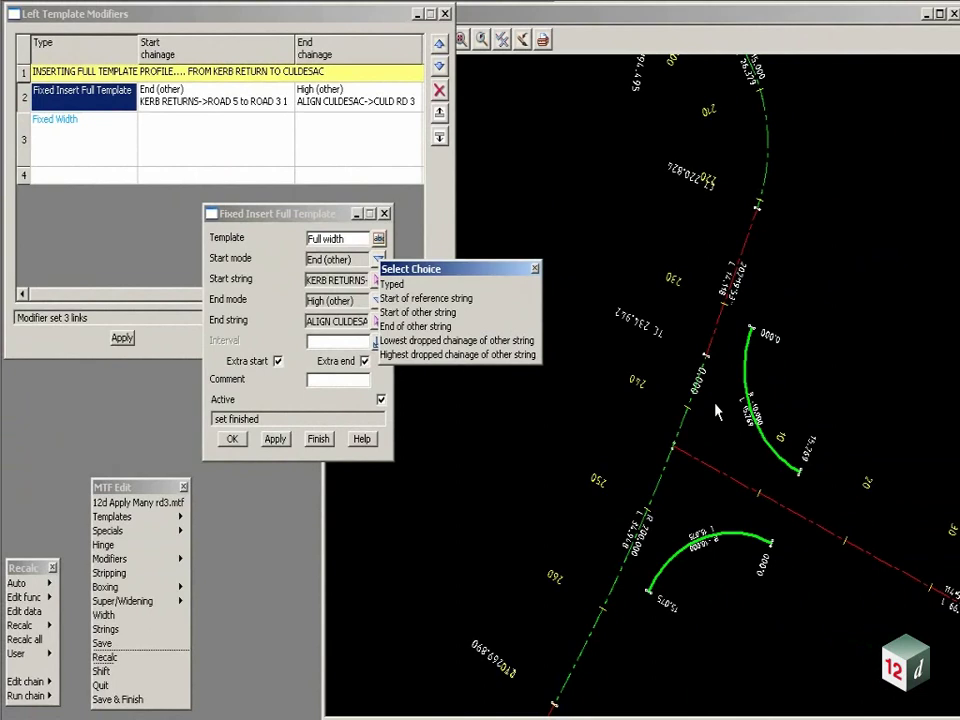
Switch Start mode to the kerb return's highest dropped chainage and recalculate the templates
left_click(699, 458)
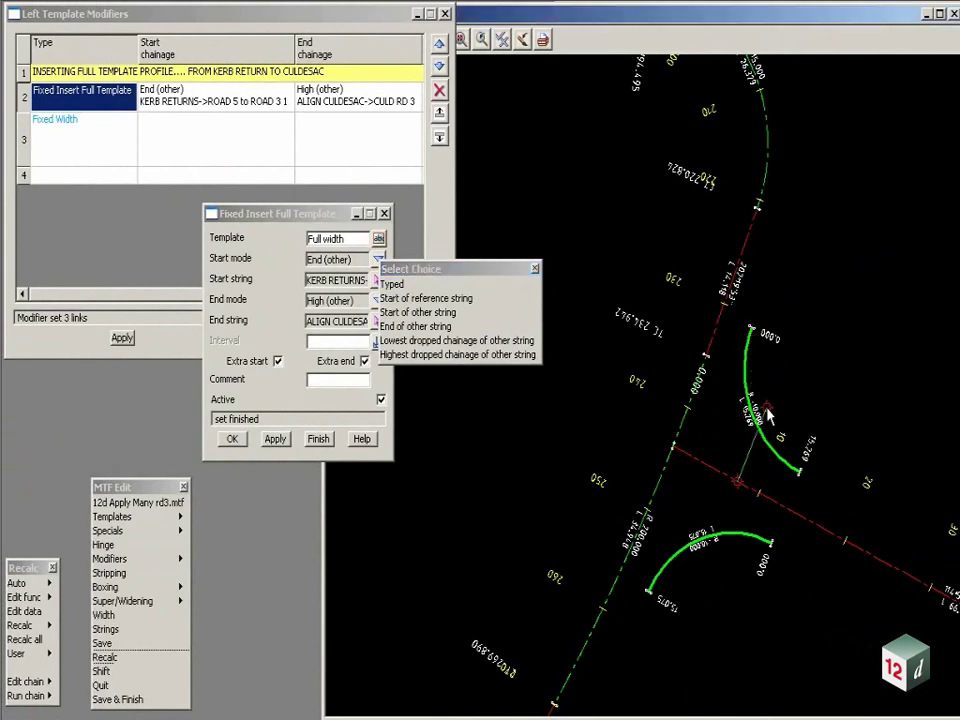
left_click(800, 478)
left_click(413, 355)
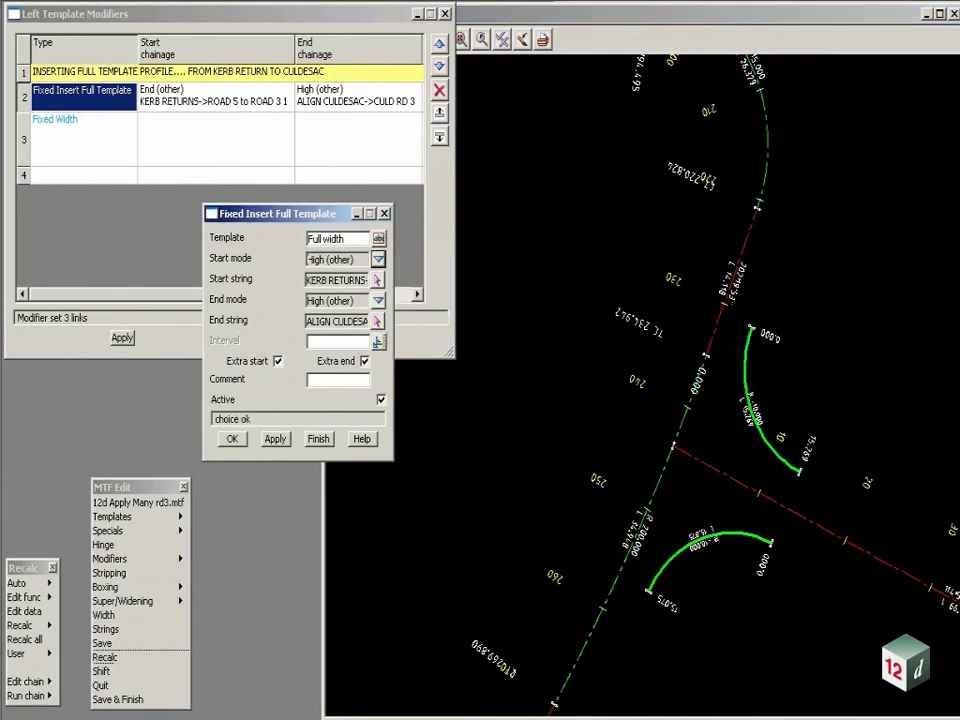
left_click(105, 657)
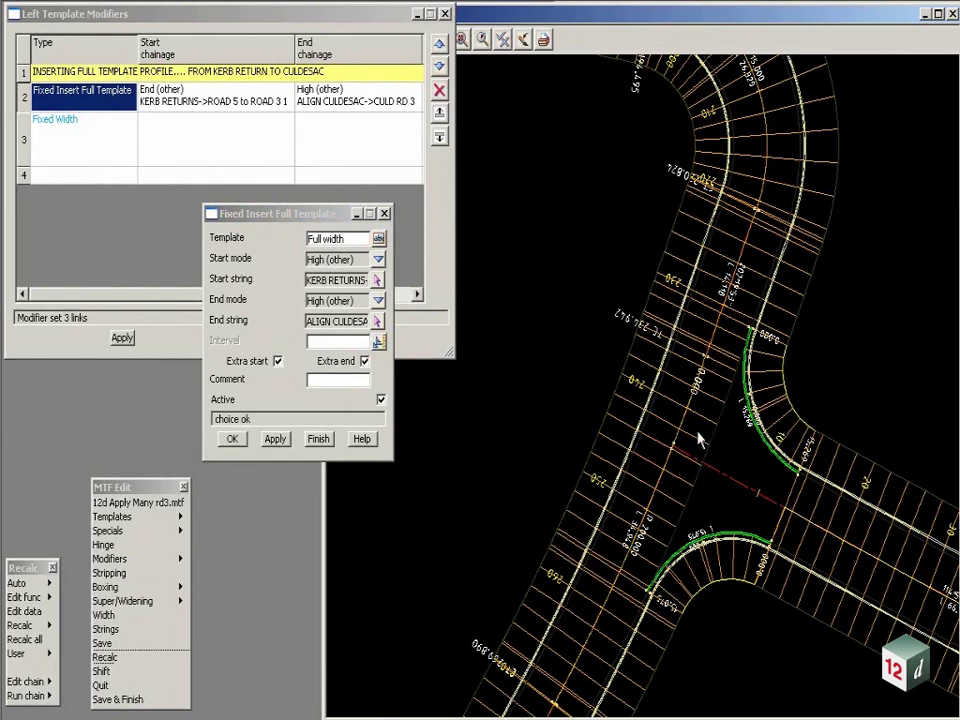
left_click(335, 220)
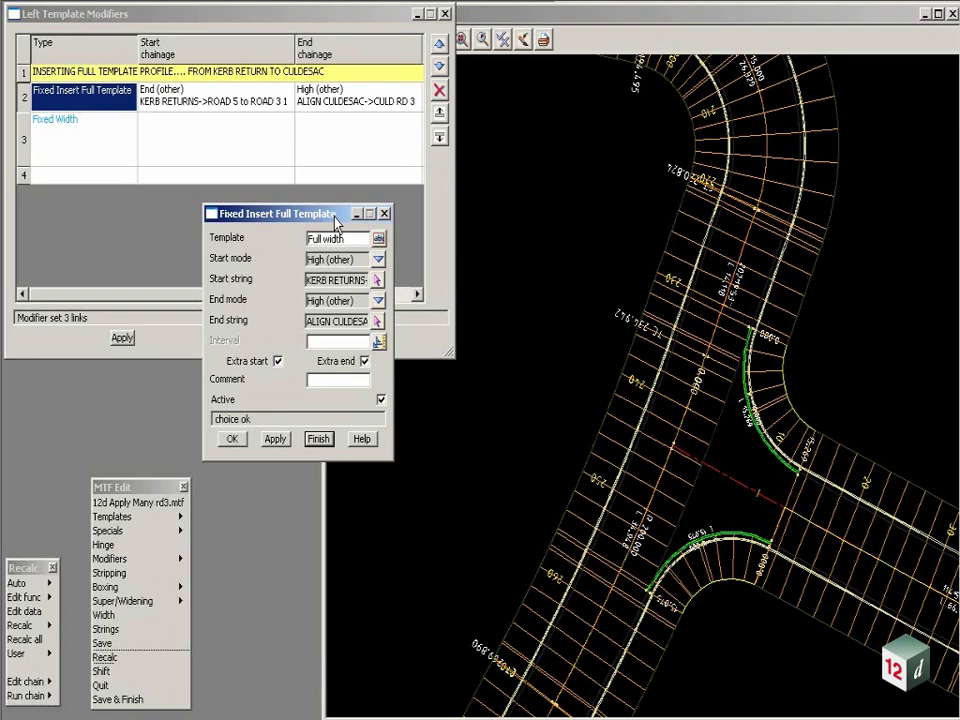
left_click(125, 521)
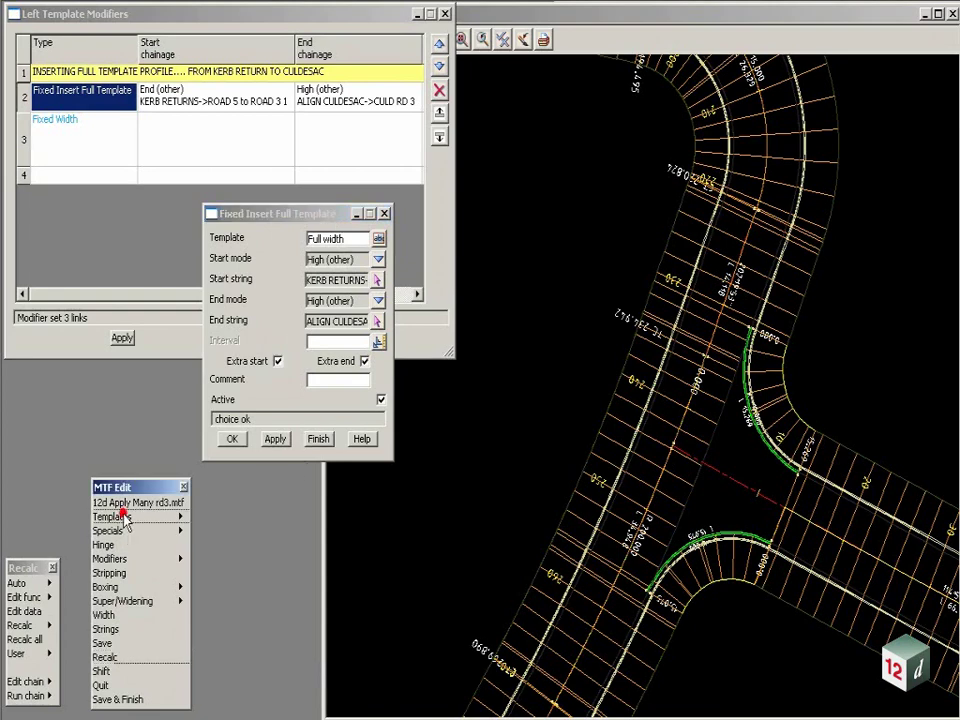